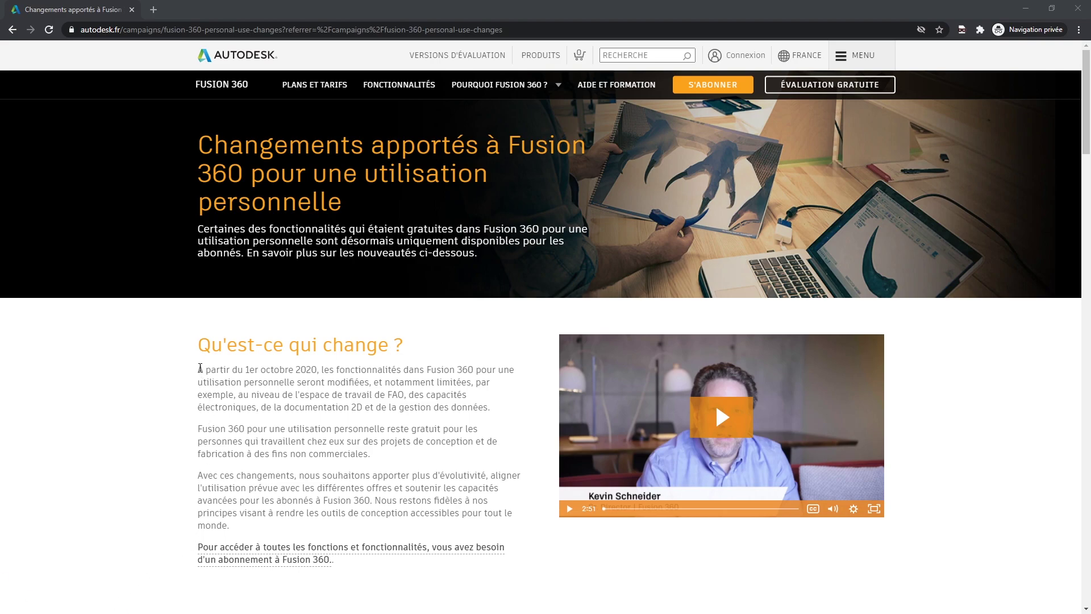
Highlight the changes' effective date, then scroll down to the personal-use feature comparison table
drag(200, 368, 317, 370)
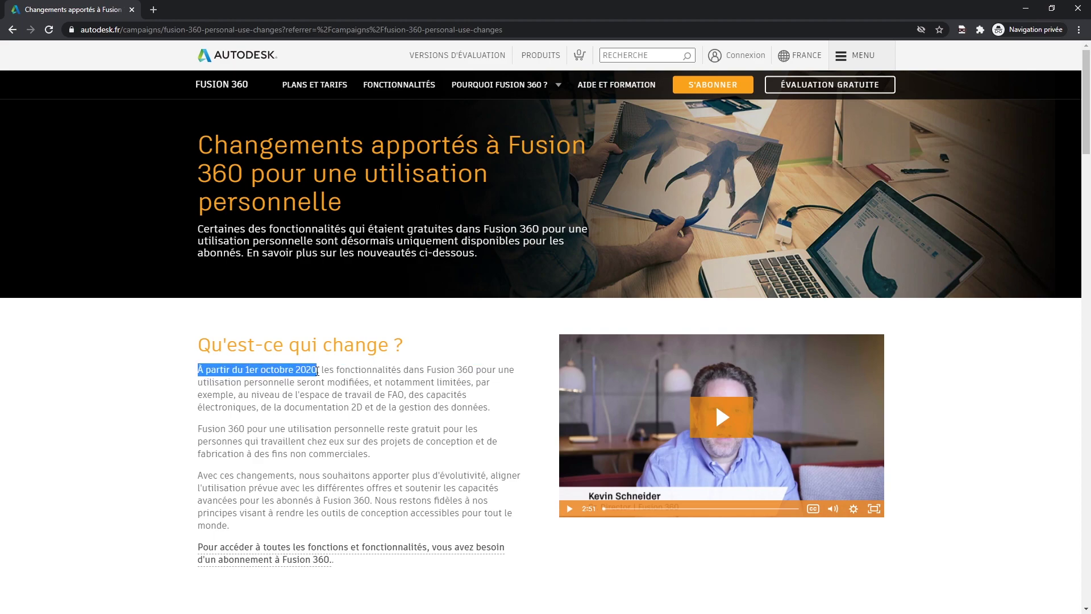
click(178, 377)
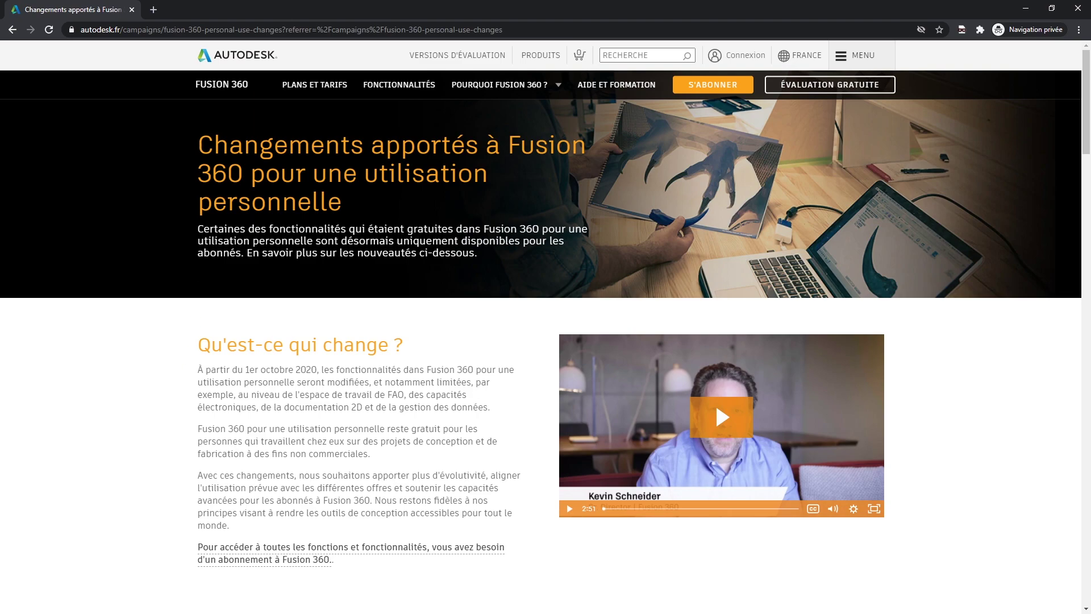
scroll(154, 409, down, 1)
scroll(155, 409, down, 3)
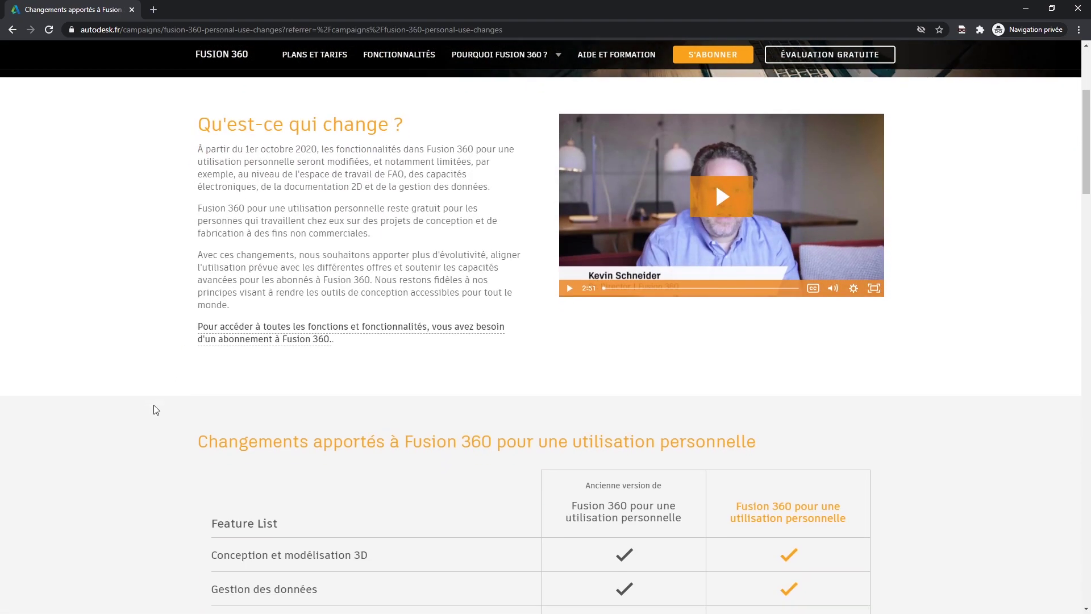
scroll(155, 409, down, 4)
scroll(155, 410, down, 2)
scroll(155, 409, down, 1)
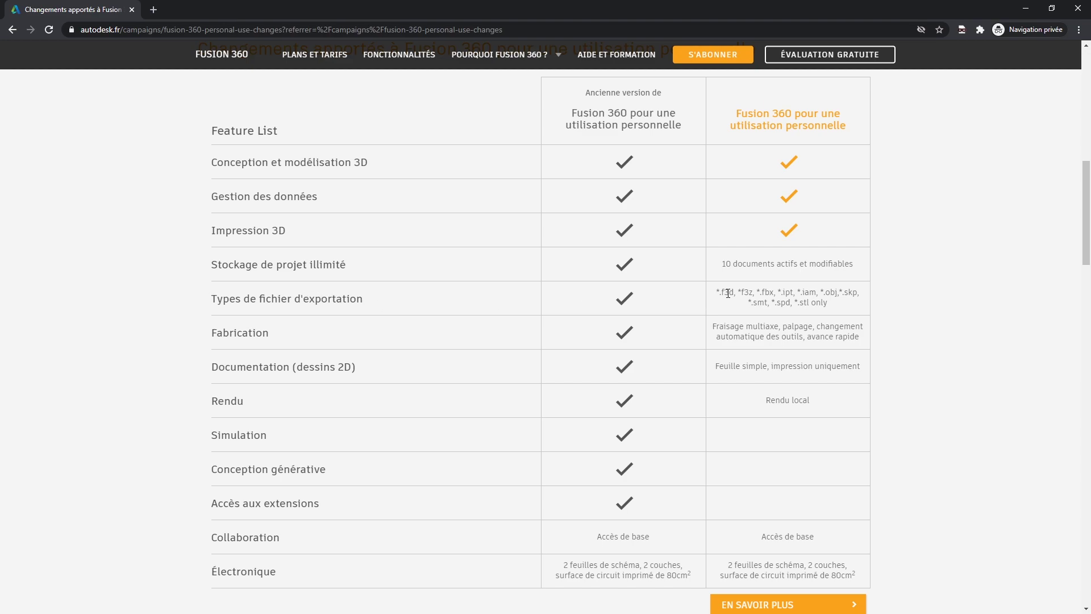
Highlight the stl and f3d entries among the allowed export file types
double_click(804, 303)
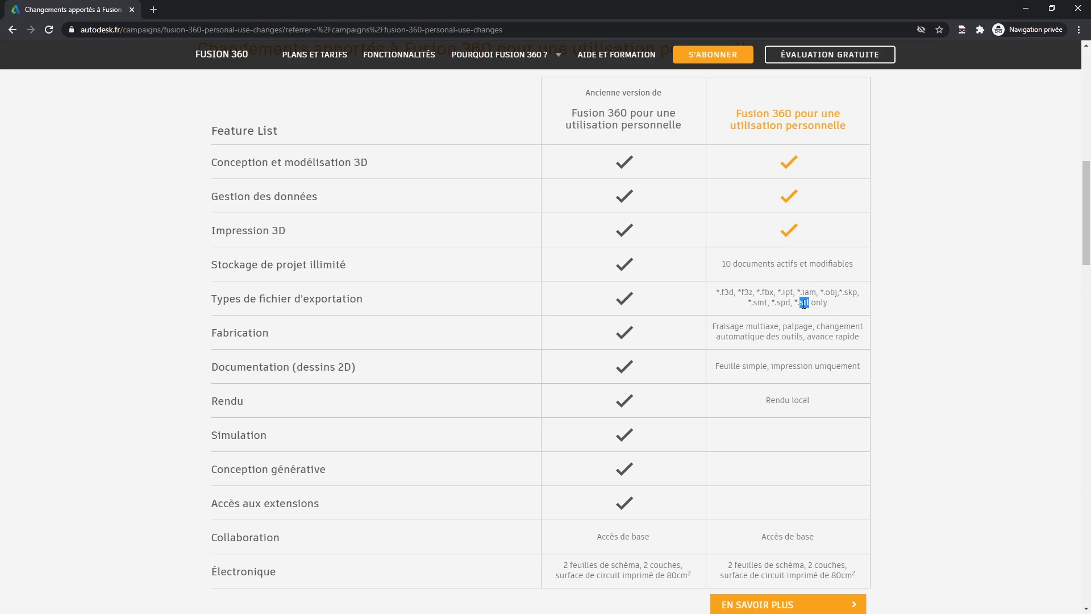
double_click(731, 295)
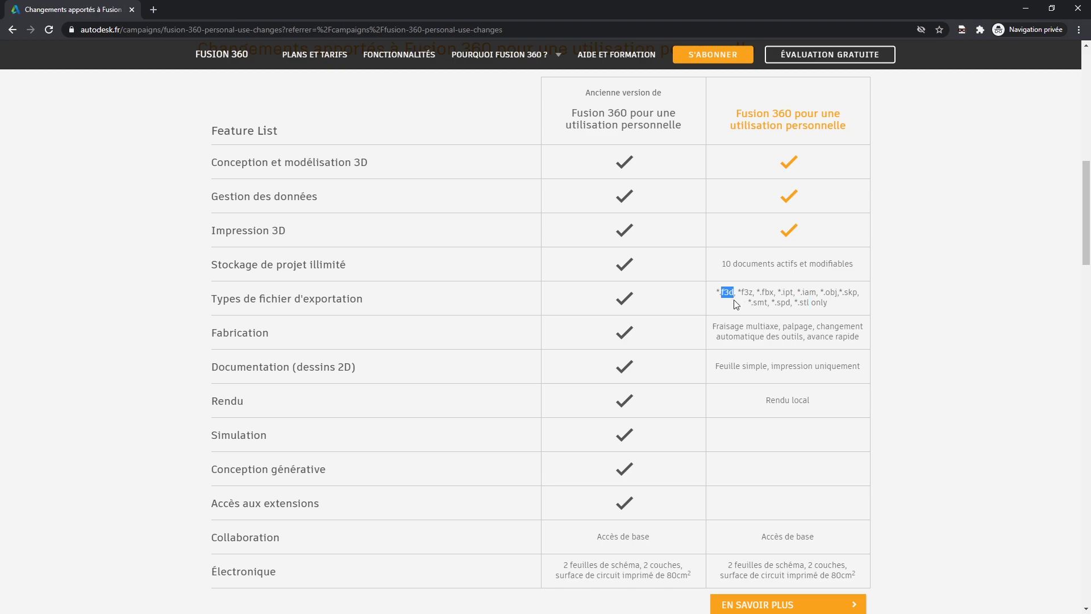
click(881, 312)
double_click(805, 303)
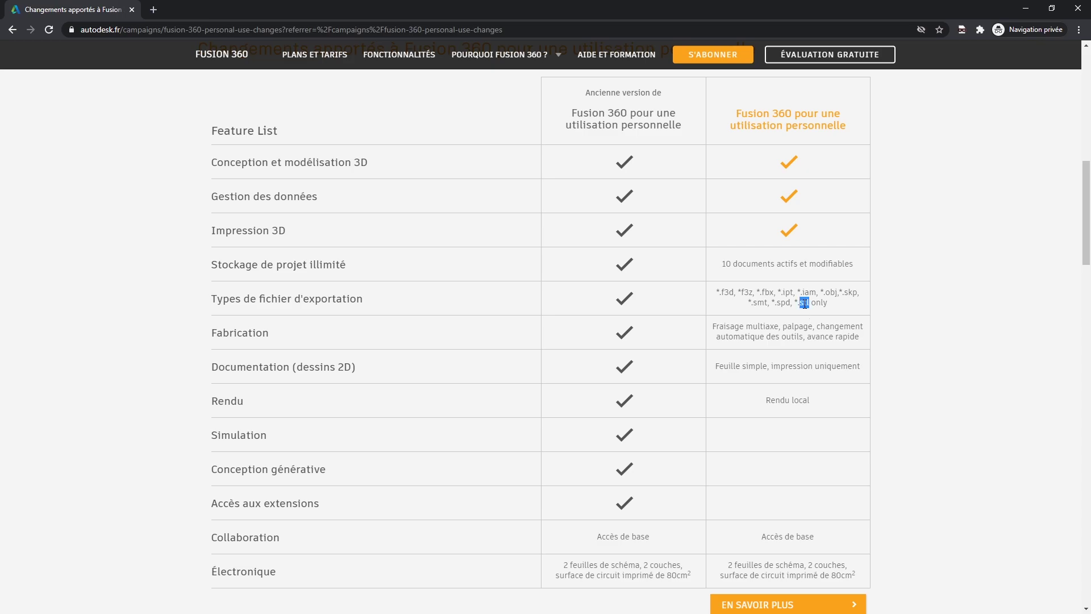
click(692, 303)
Scroll down to the 'Questions fréquemment posées' FAQ section
scroll(962, 347, down, 2)
scroll(961, 346, down, 2)
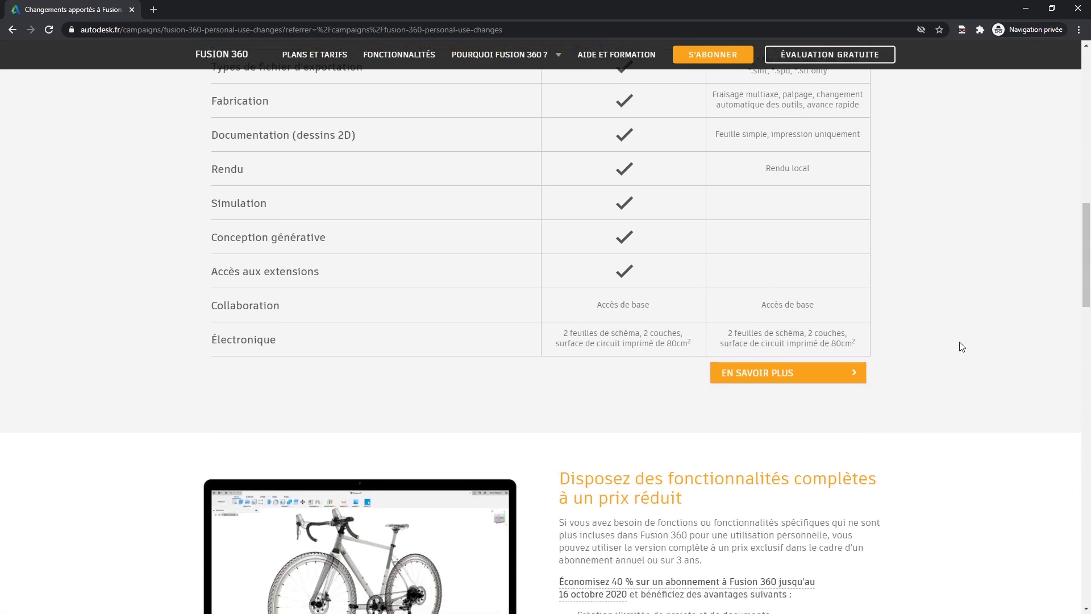
scroll(962, 347, down, 10)
scroll(962, 347, down, 3)
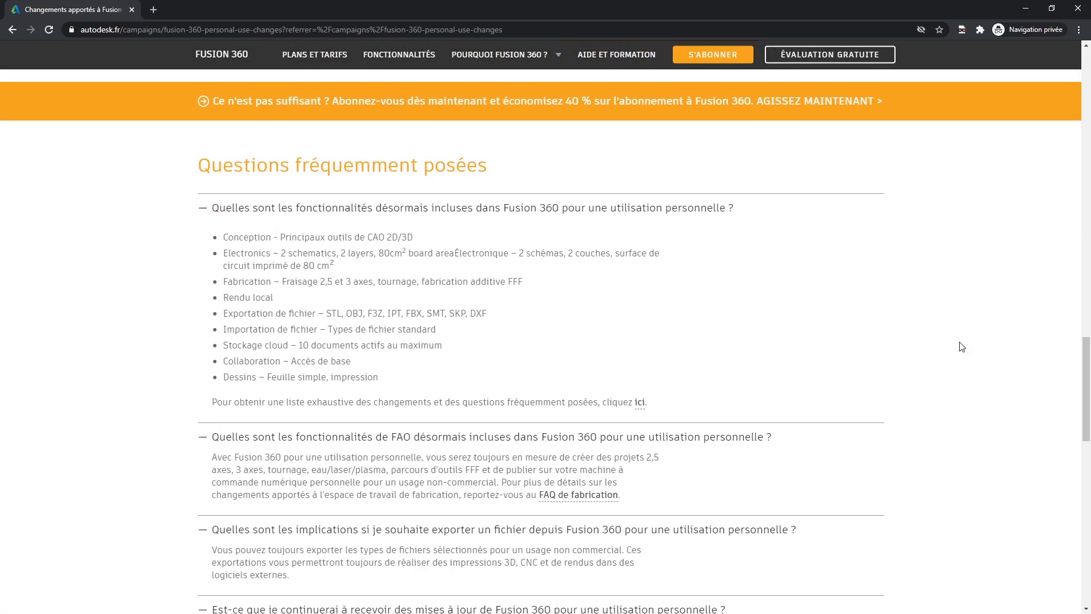
scroll(962, 347, down, 1)
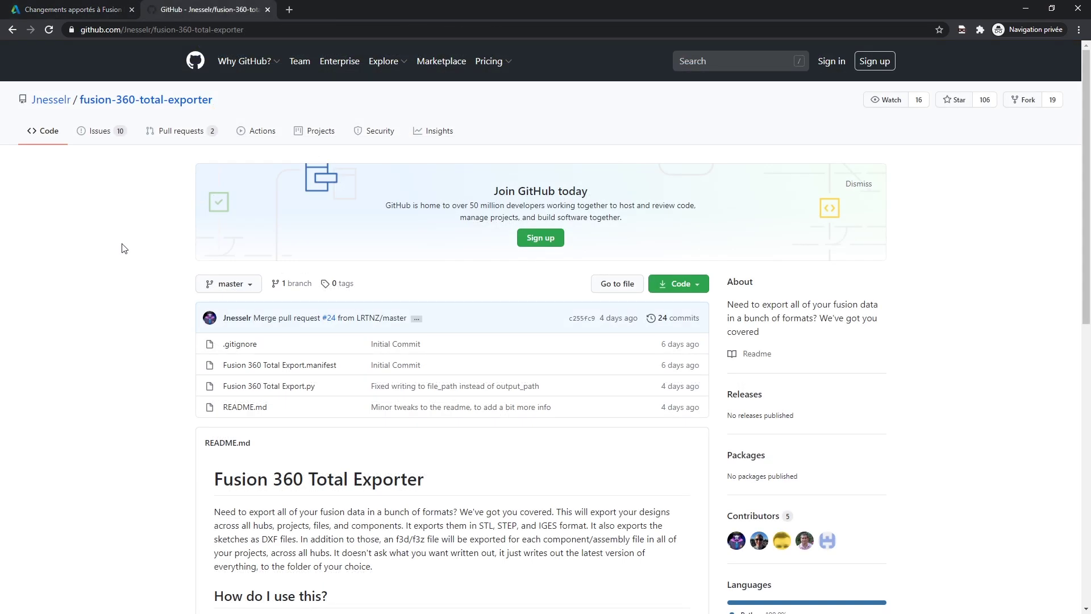
Scroll through the fusion-360-total-exporter README on GitHub
scroll(124, 248, down, 4)
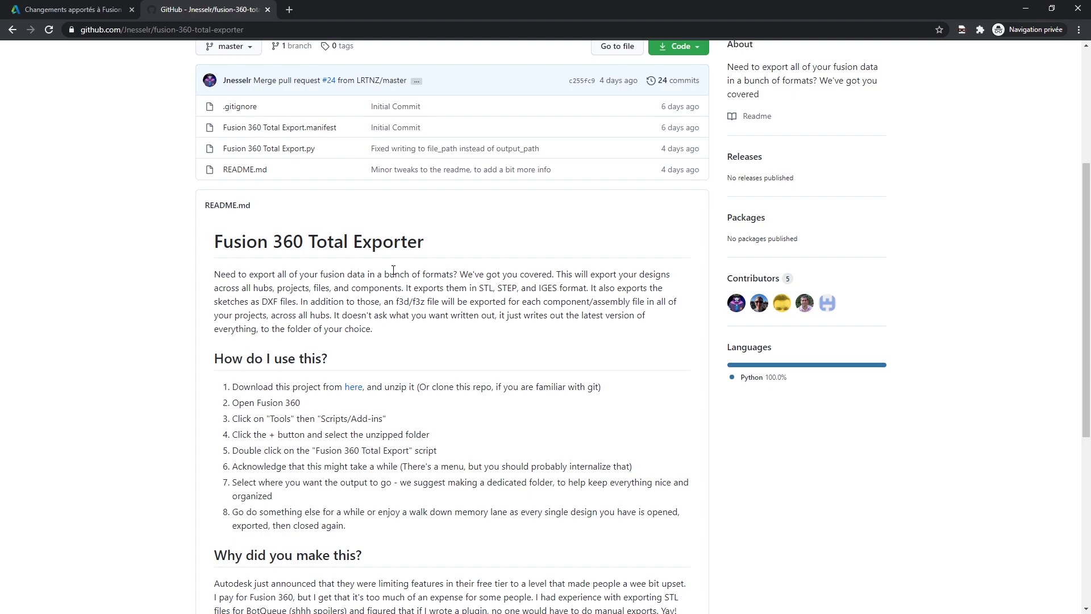
scroll(163, 374, down, 1)
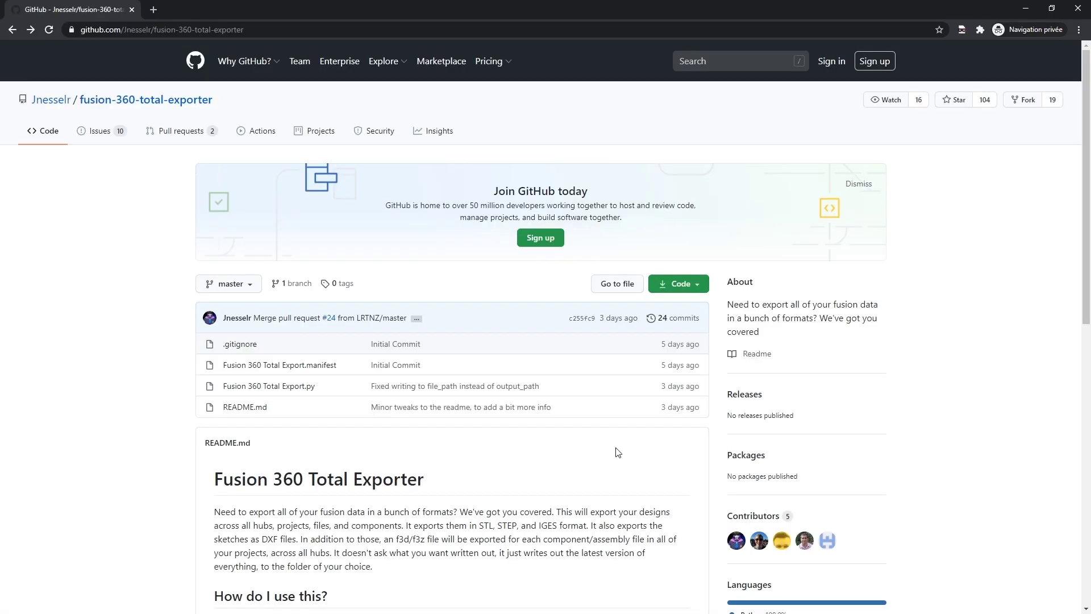
Download the fusion-360-total-exporter repository as a ZIP archive
scroll(618, 453, down, 3)
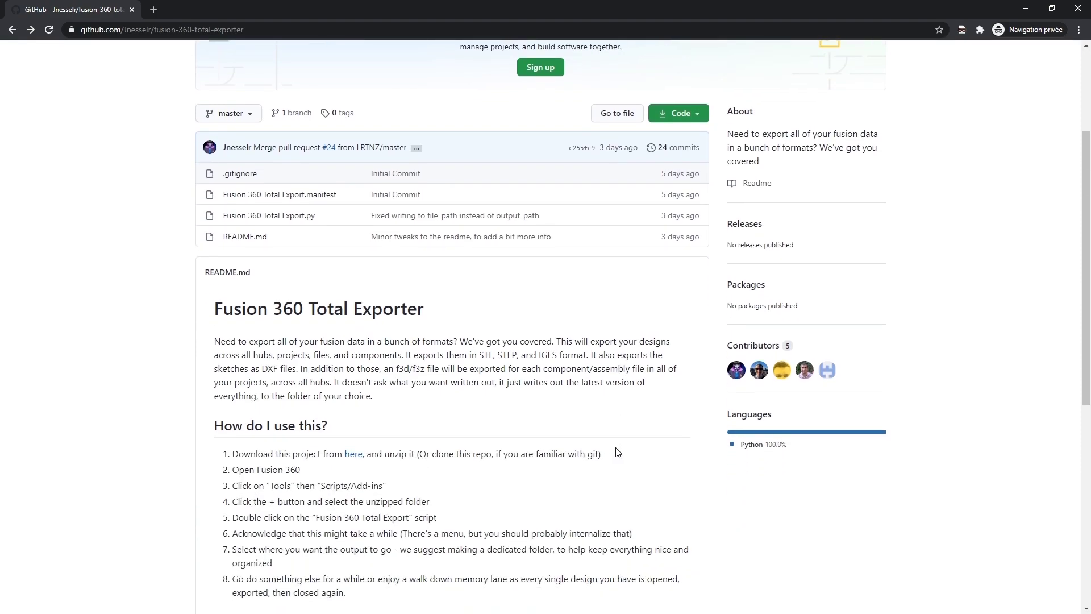
click(677, 122)
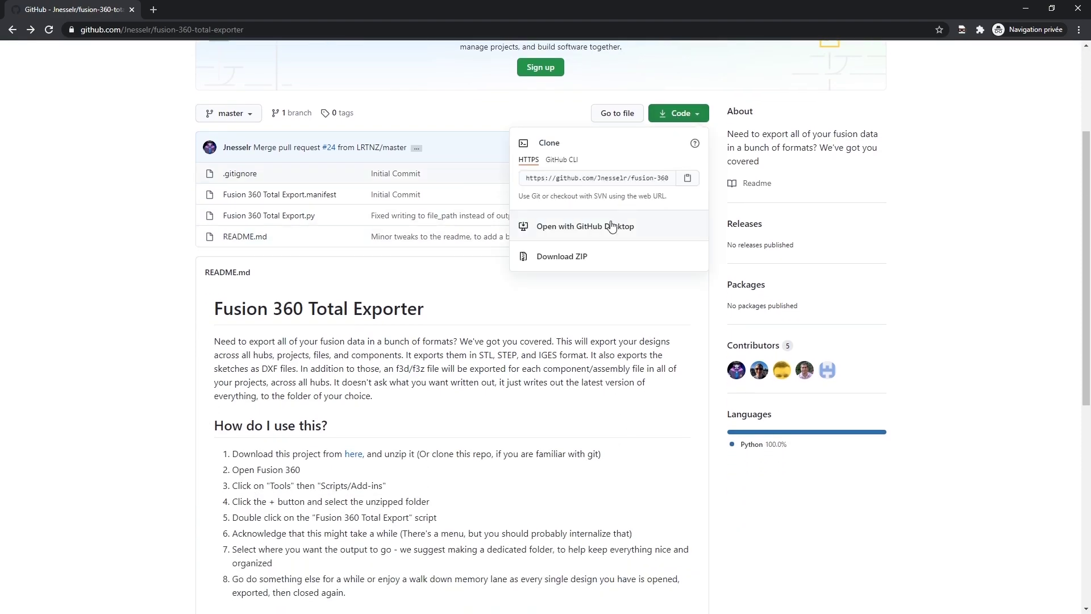
click(576, 267)
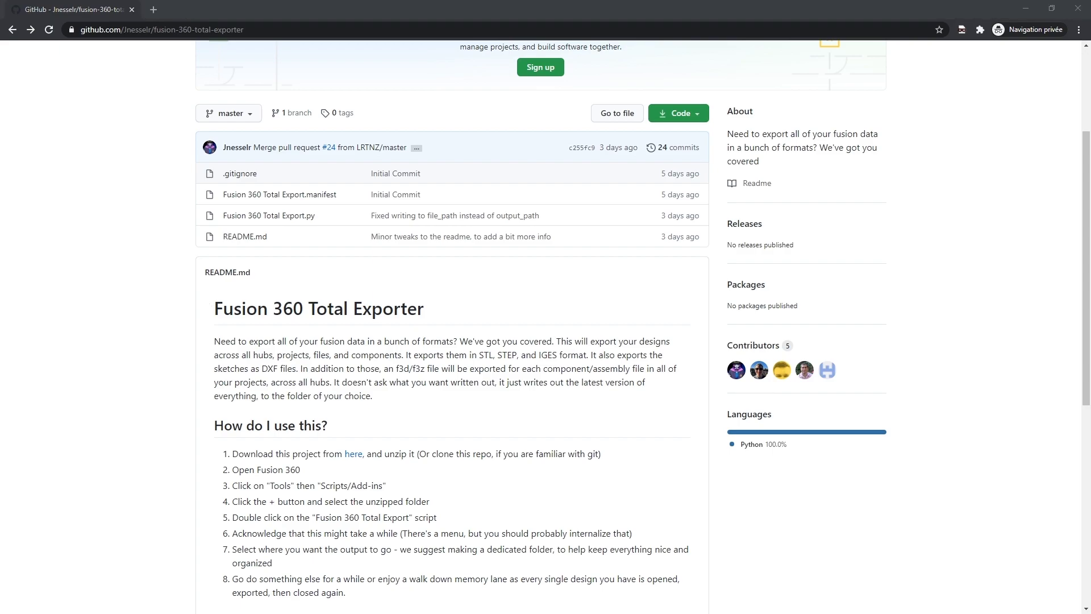
Inspect the four files in the extracted fusion-360-total-exporter-master folder, then minimize it
click(346, 239)
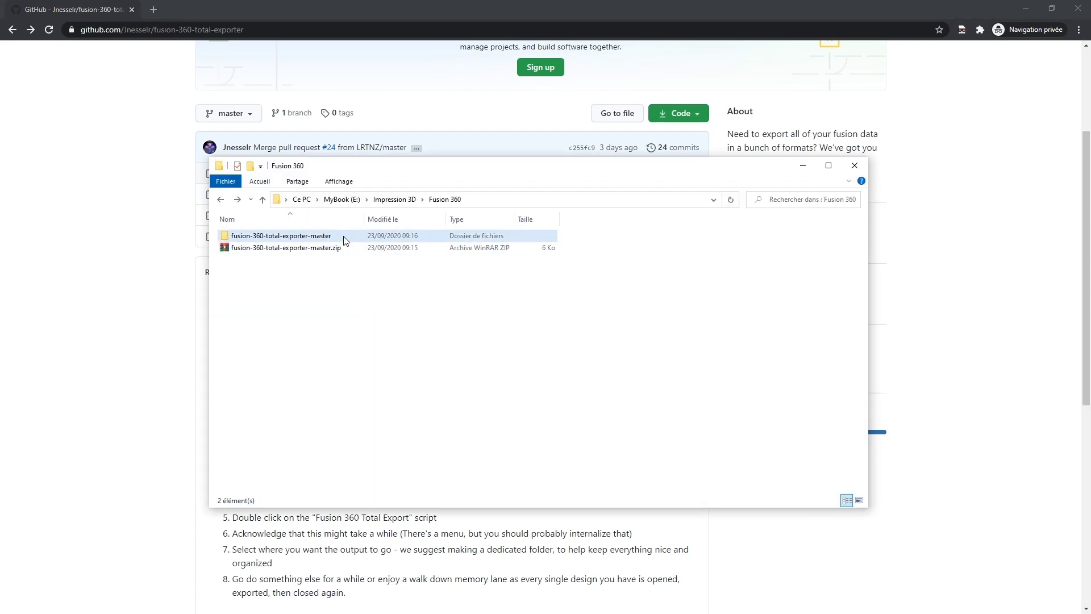
double_click(345, 238)
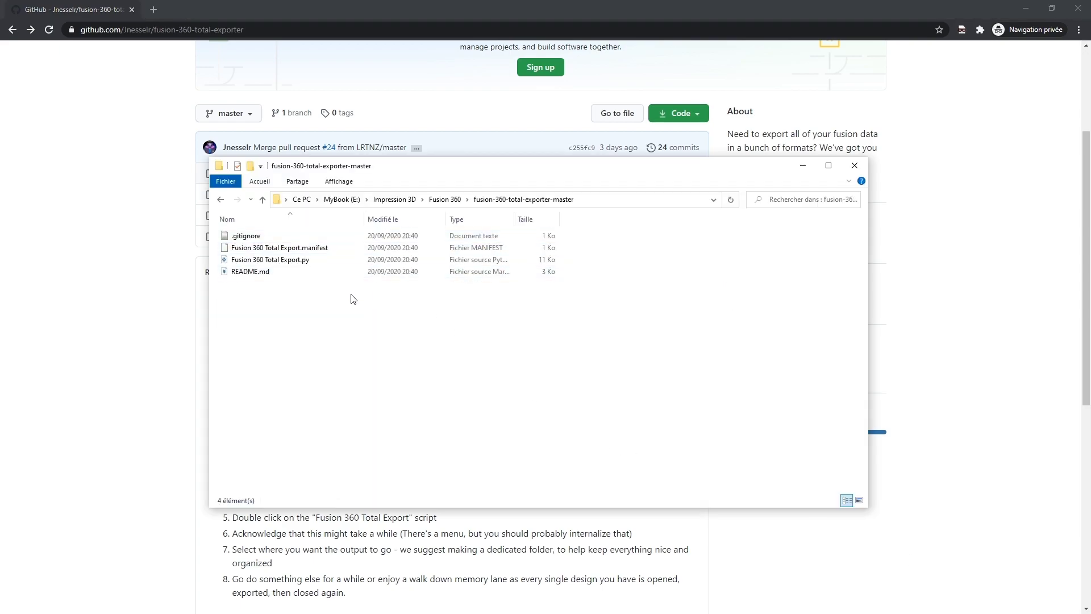
drag(353, 297, 325, 231)
drag(569, 245, 523, 264)
click(626, 301)
click(802, 168)
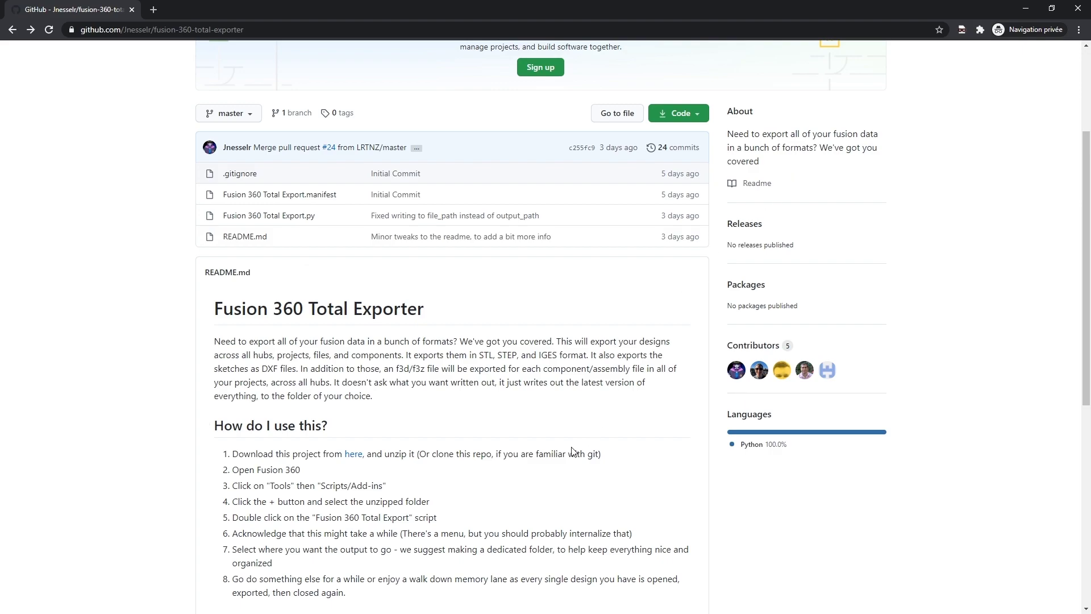
Highlight the four README installation steps and bring Fusion 360 up beside the browser
drag(235, 453, 387, 454)
drag(232, 469, 312, 473)
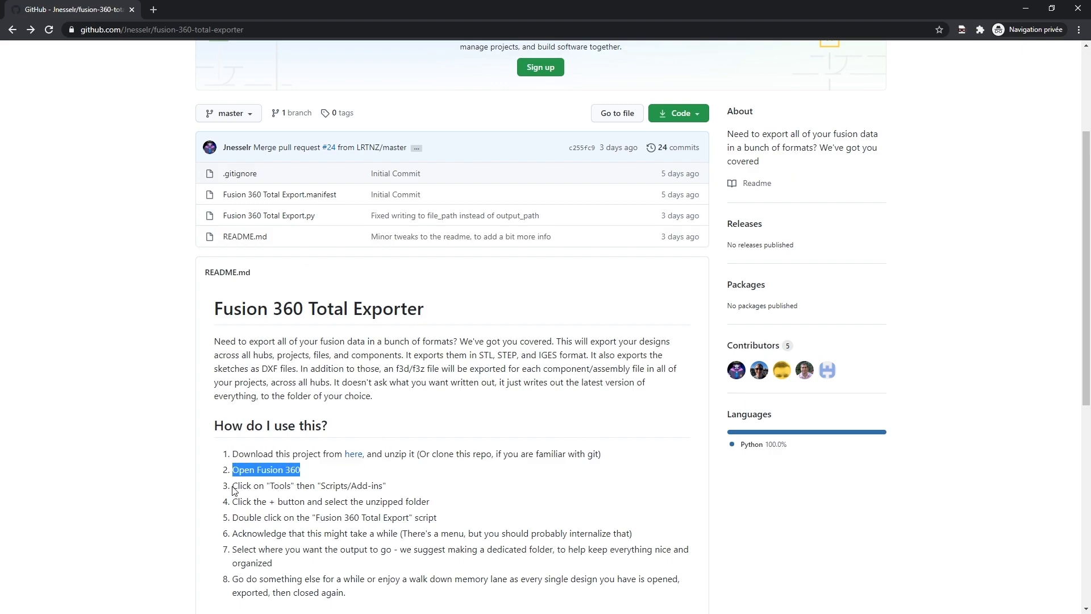
drag(233, 486, 386, 486)
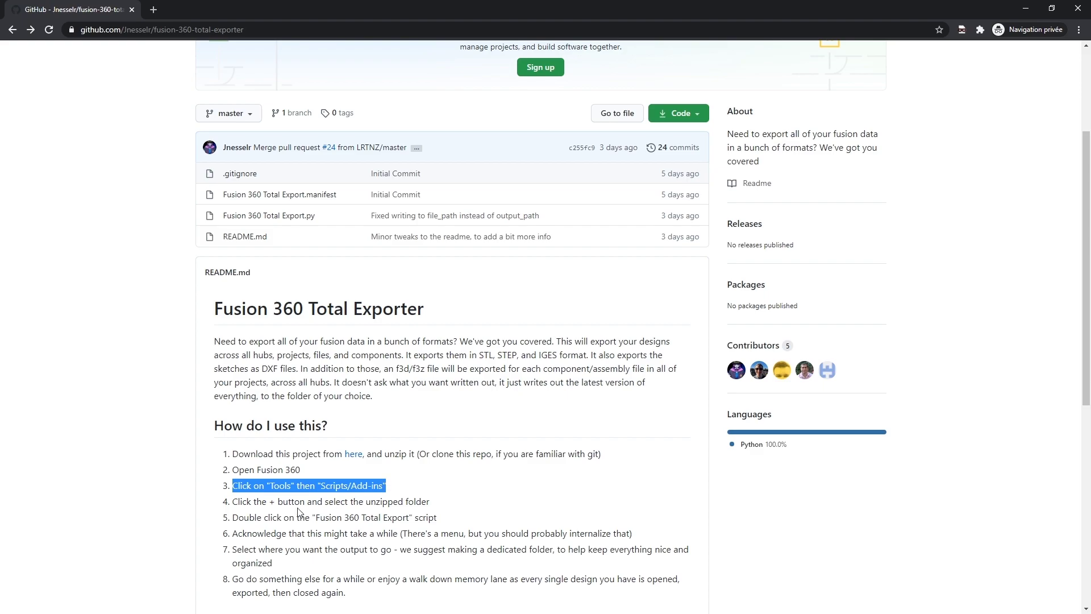
drag(233, 501, 437, 502)
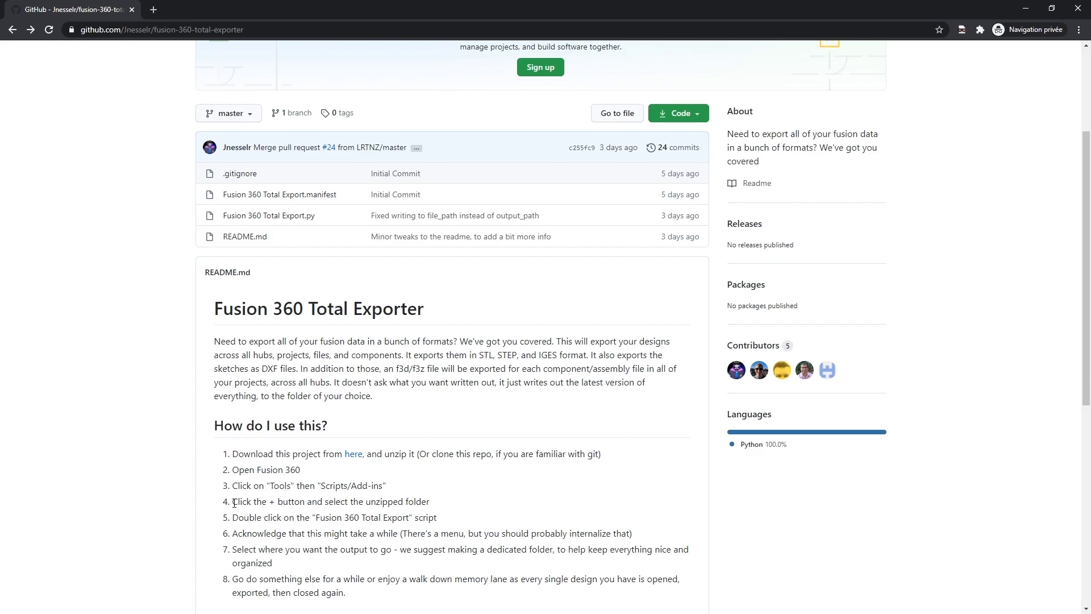
click(472, 504)
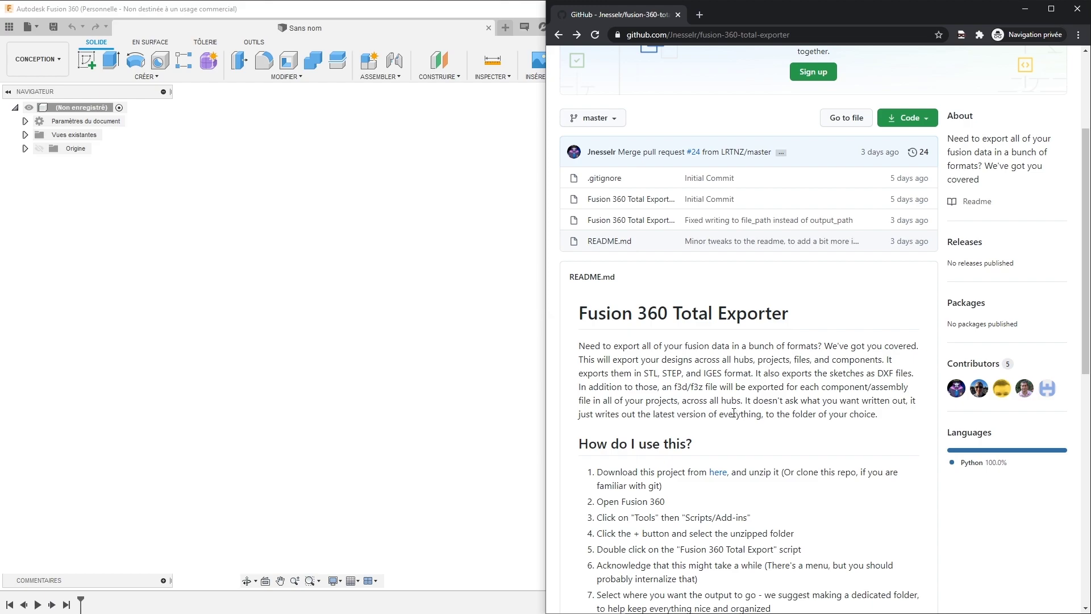
Open the Scripts and Add-Ins manager from the Utilities tab's Add-ins menu
click(426, 276)
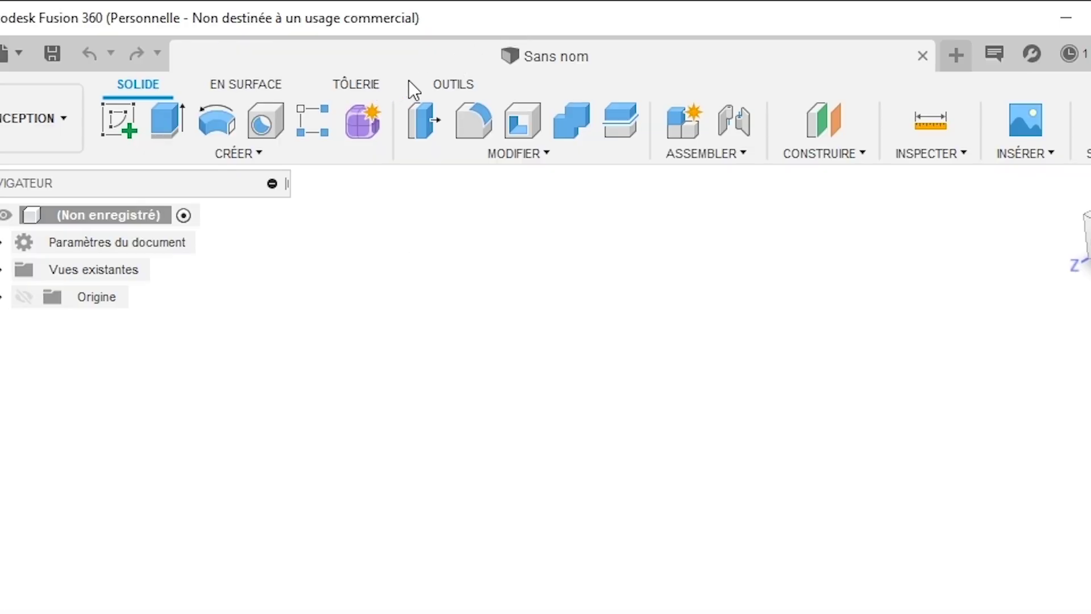
click(444, 86)
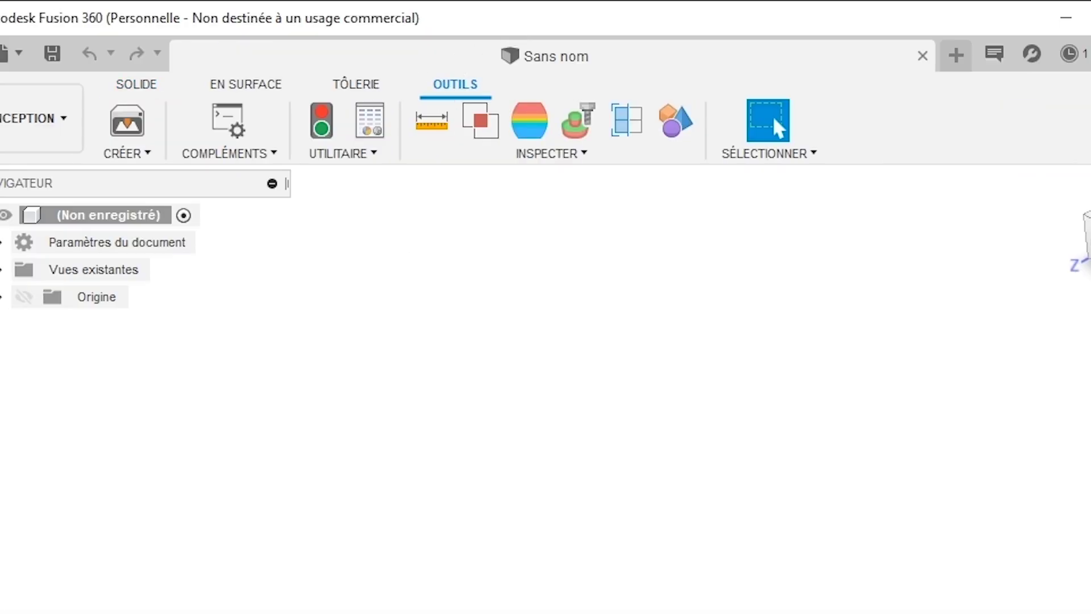
click(253, 154)
click(263, 180)
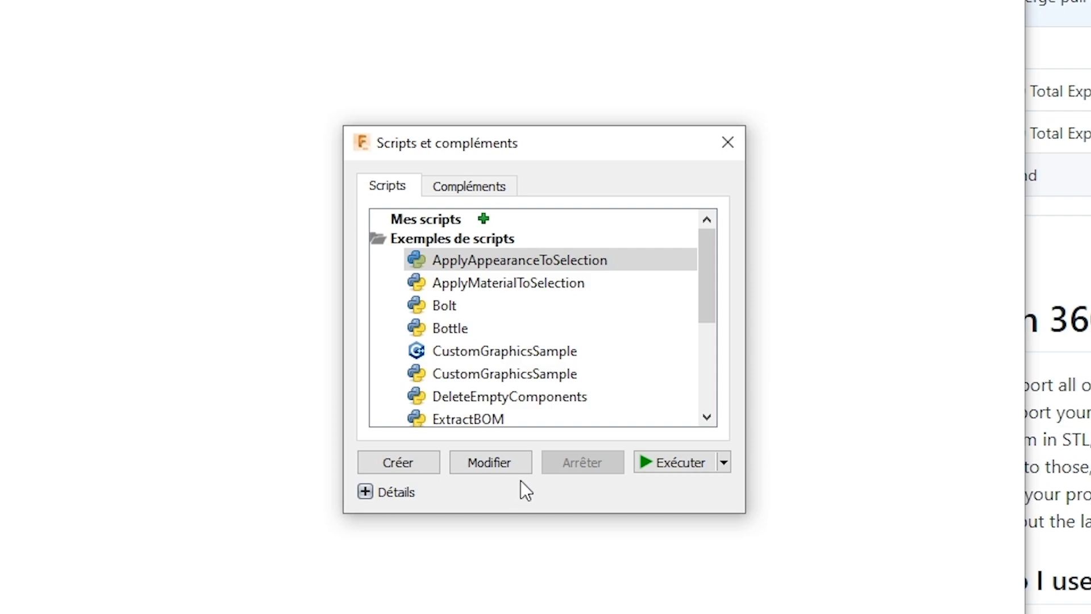
mouse_move(483, 219)
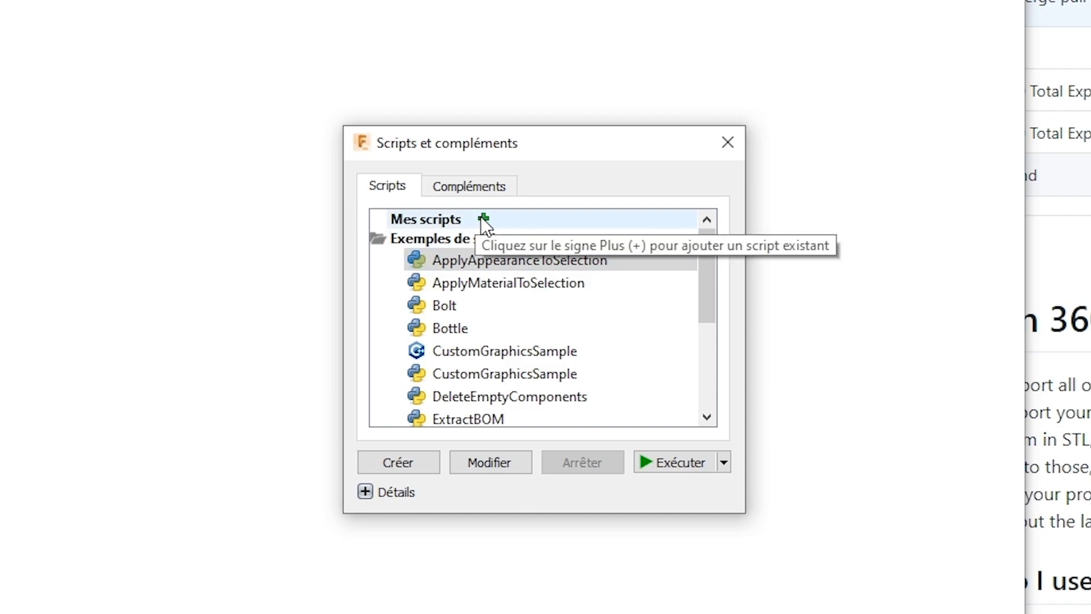
Add the unzipped total exporter folder as a new script under My Scripts
click(484, 219)
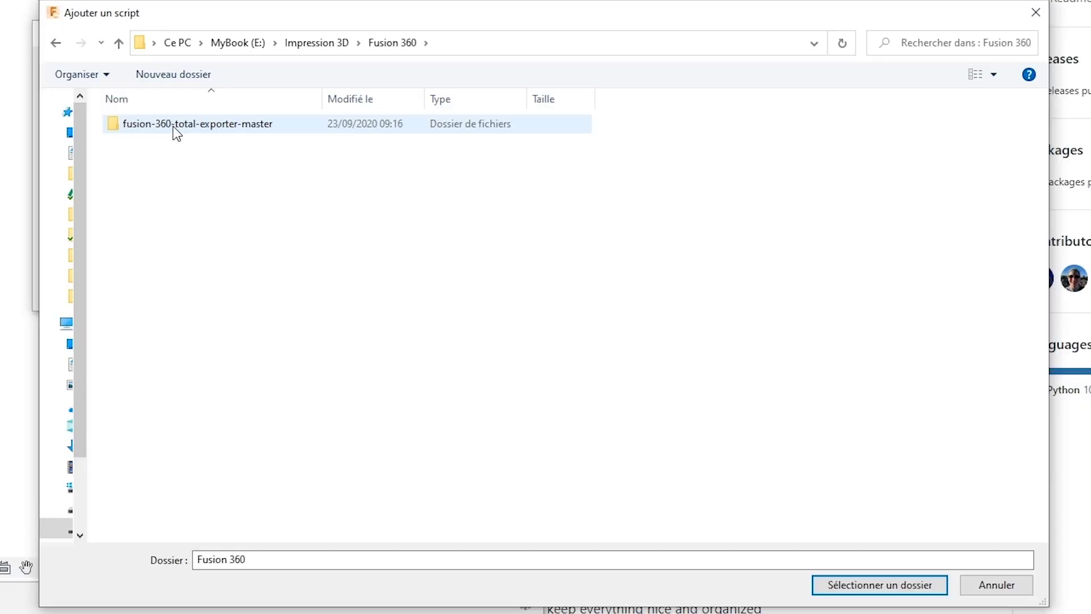
click(173, 126)
double_click(172, 126)
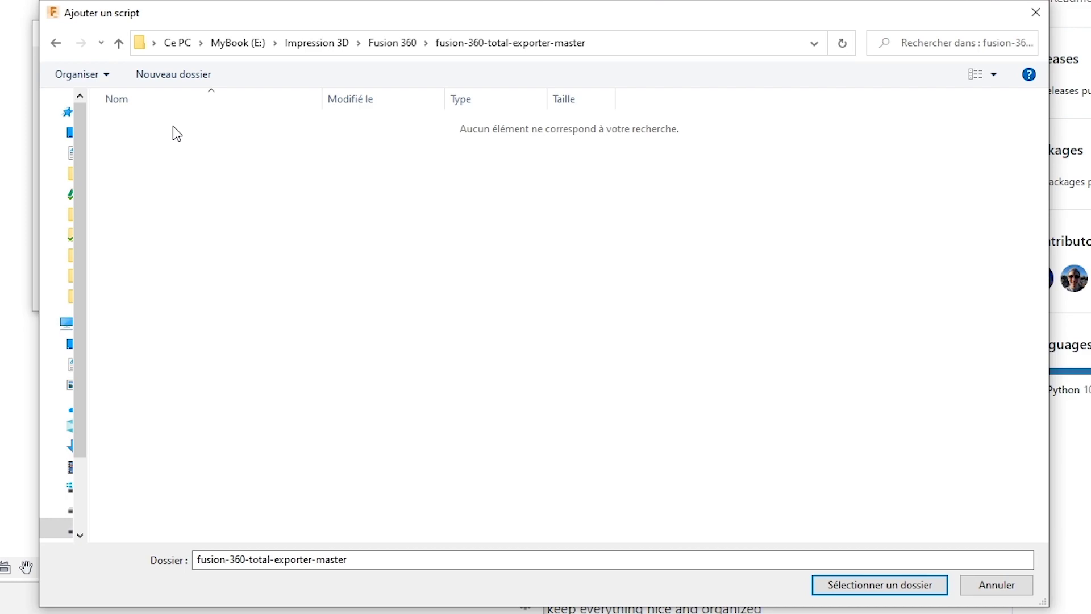
click(880, 585)
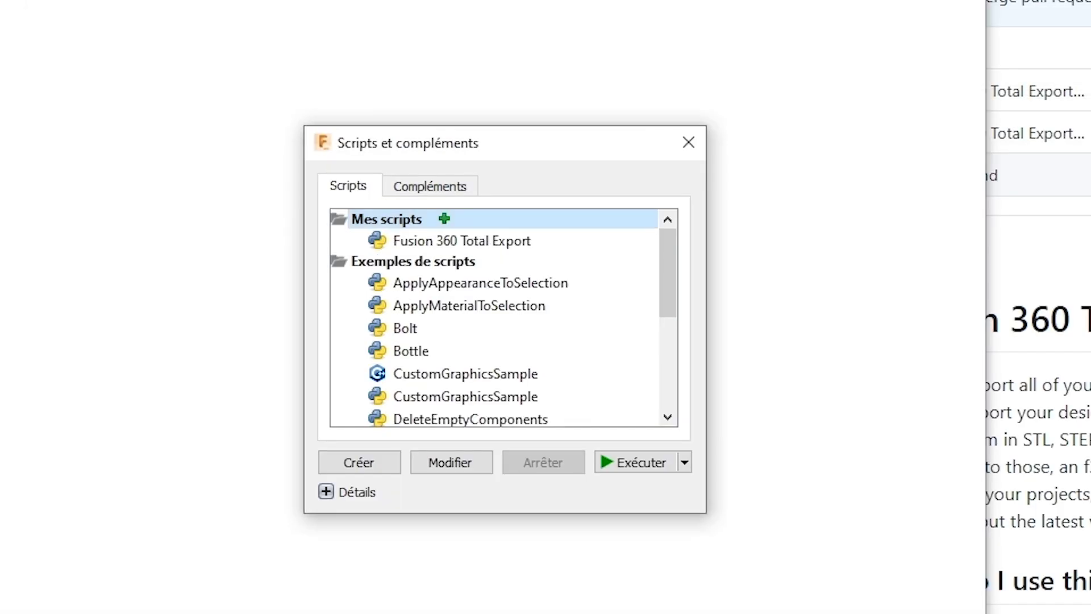
Run the Fusion 360 Total Export script
click(519, 240)
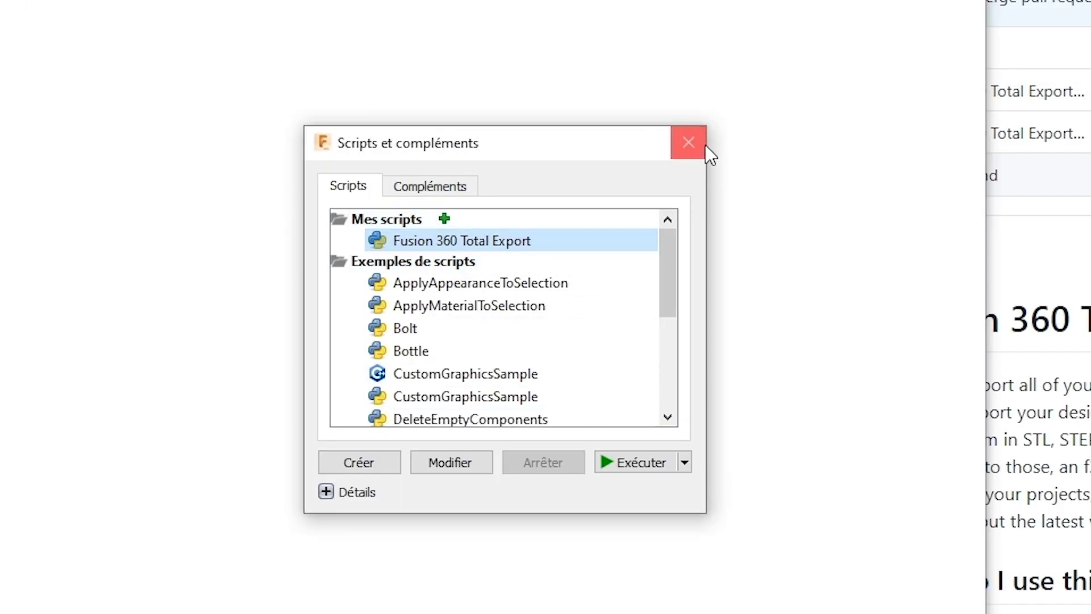
click(453, 240)
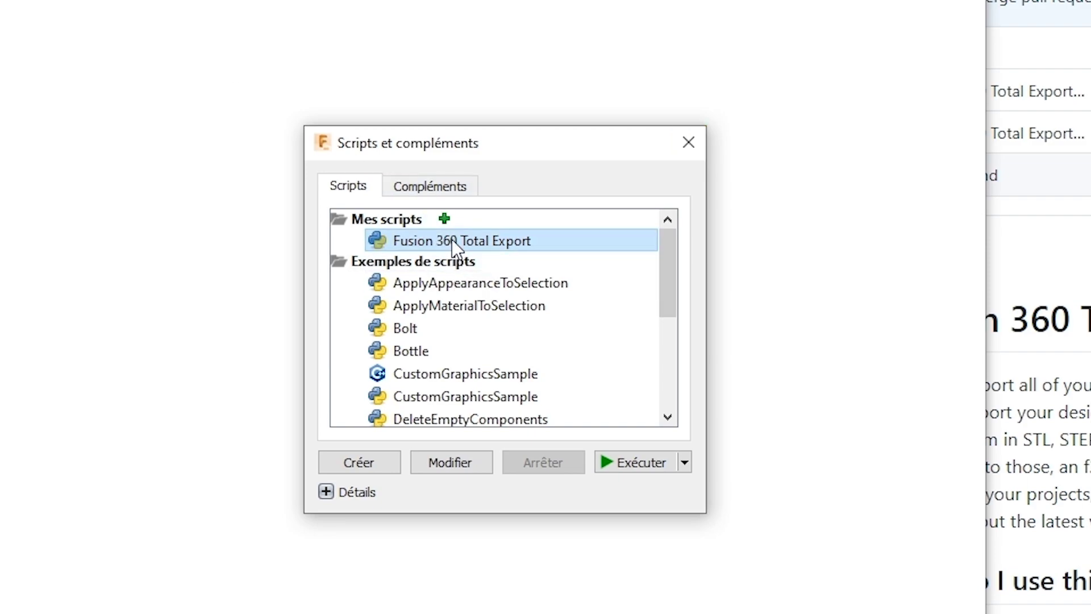
double_click(482, 240)
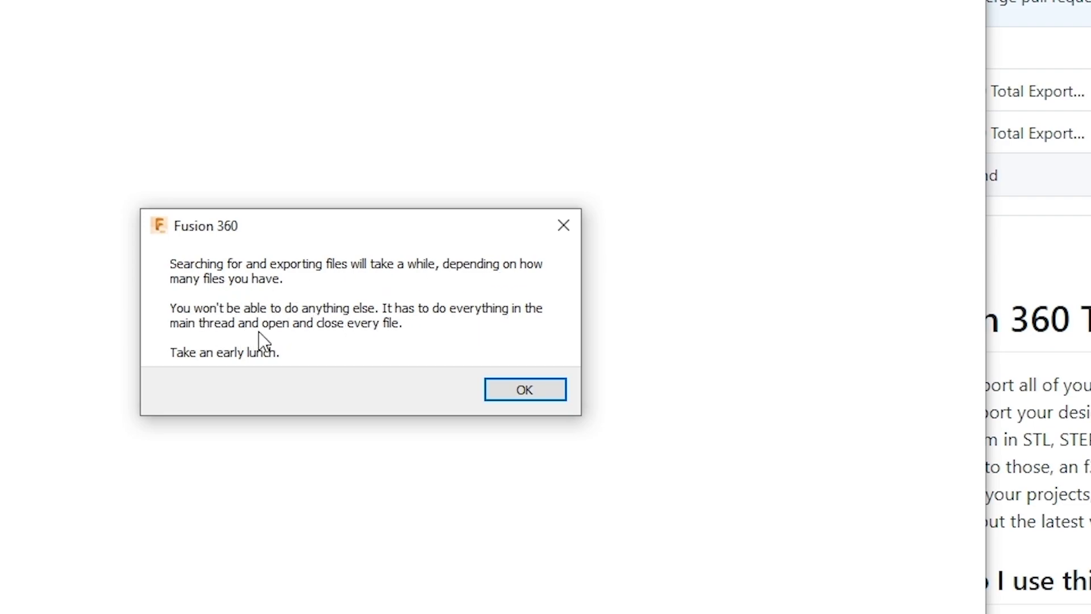
Accept the duration warning, then create and select a new 'export' folder as destination
click(524, 390)
click(94, 67)
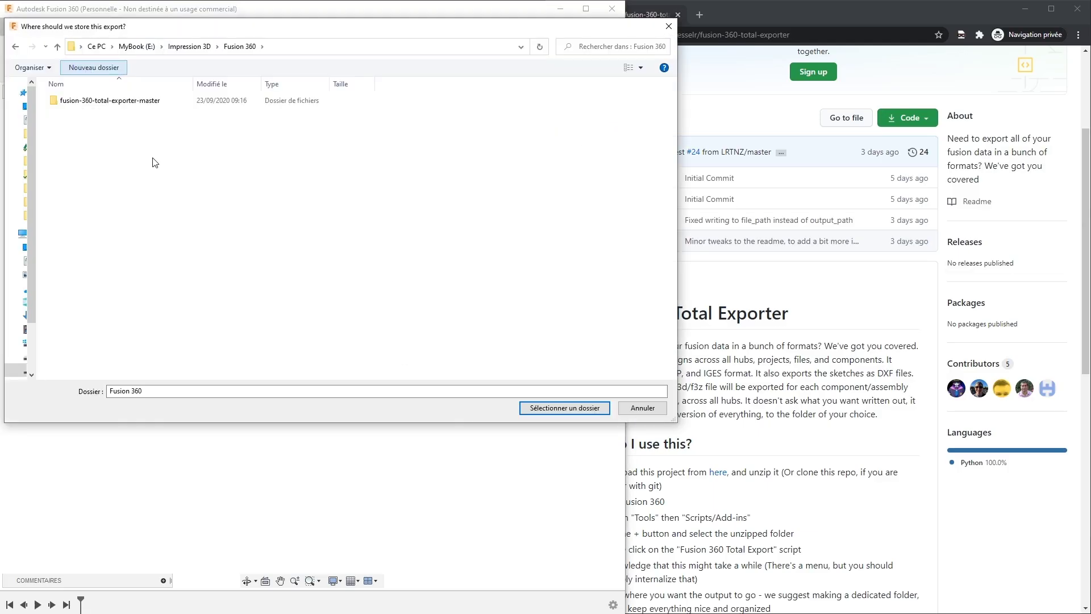
text(export)
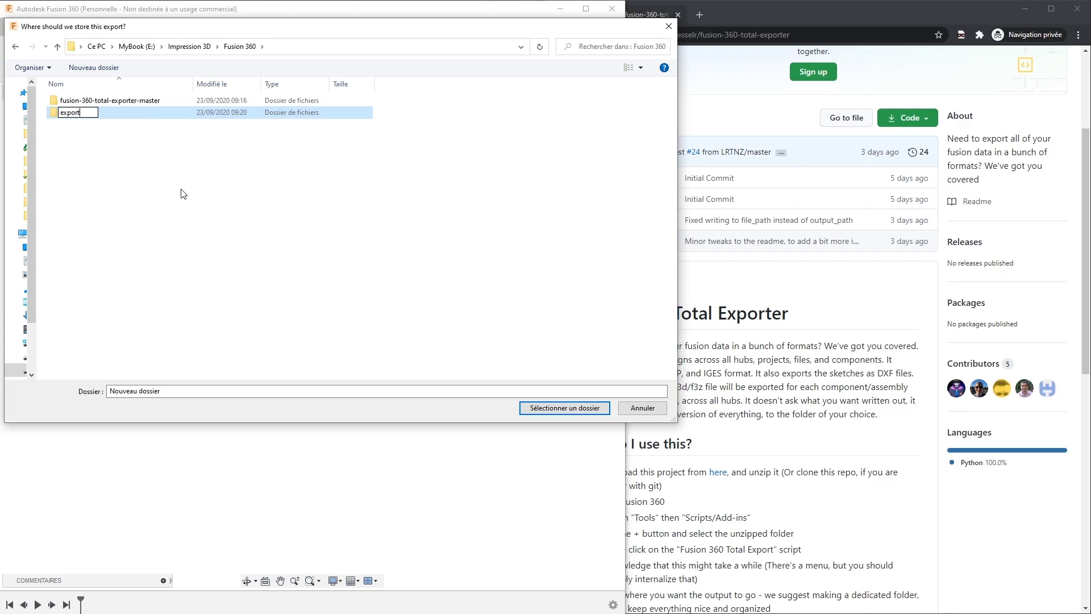
key(Return)
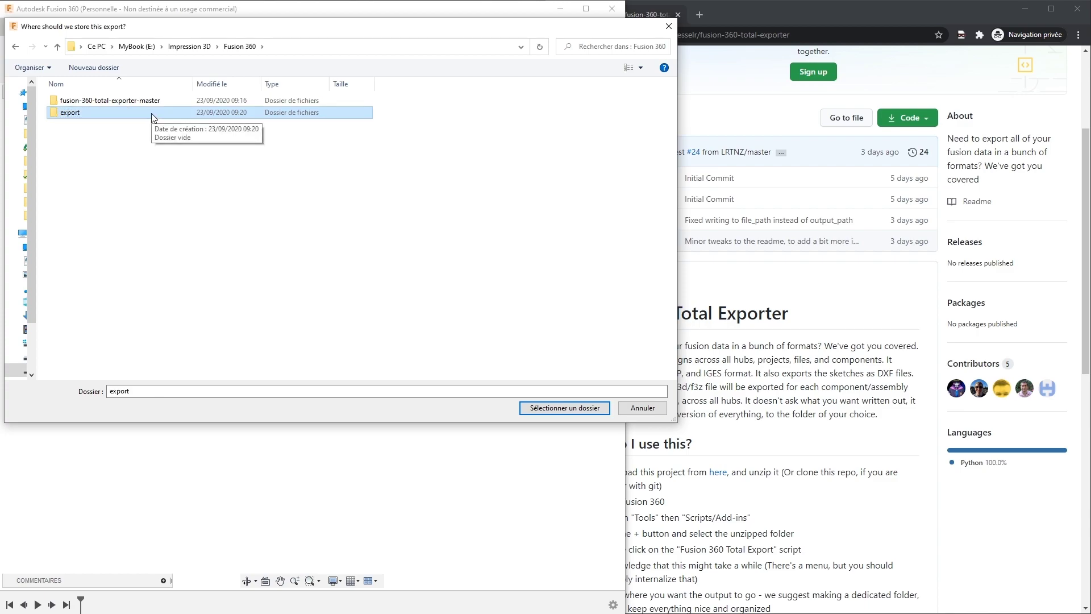
double_click(153, 116)
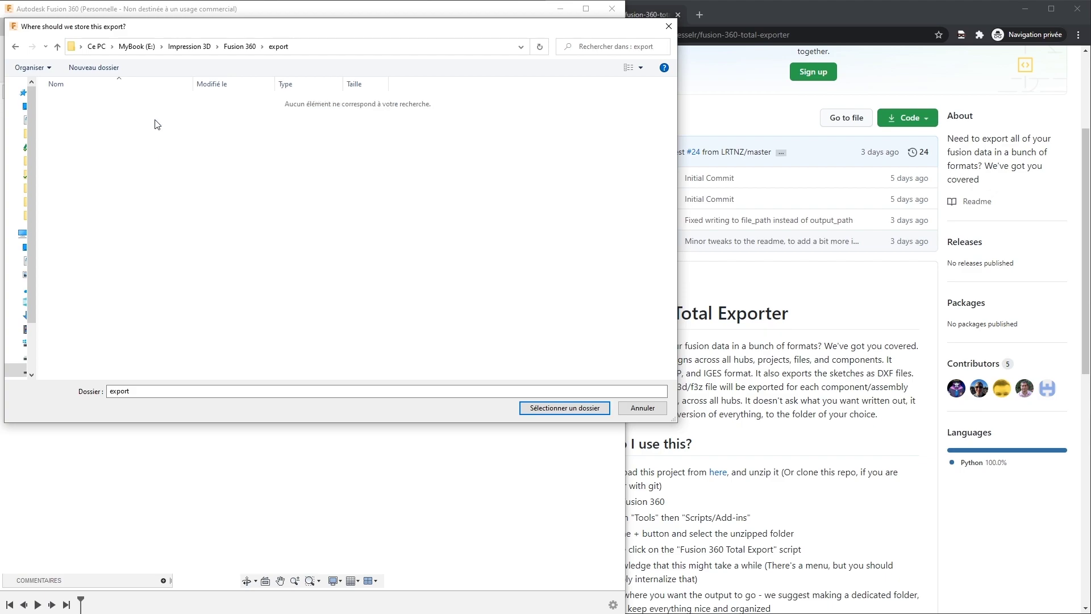
click(544, 411)
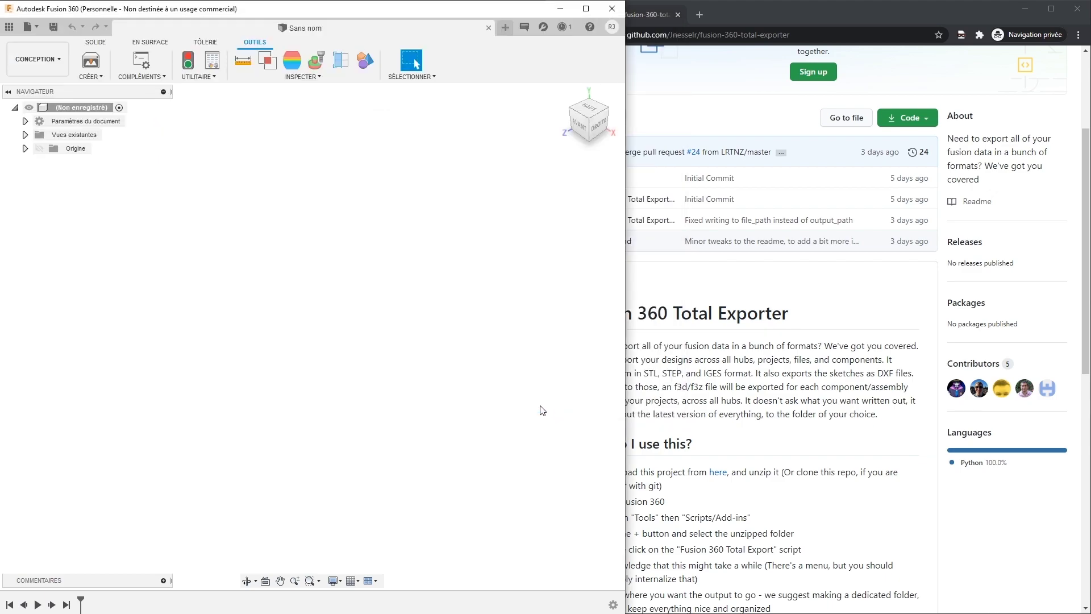
Reread the GitHub instructions while the Total Export script finishes
click(694, 416)
scroll(701, 417, down, 3)
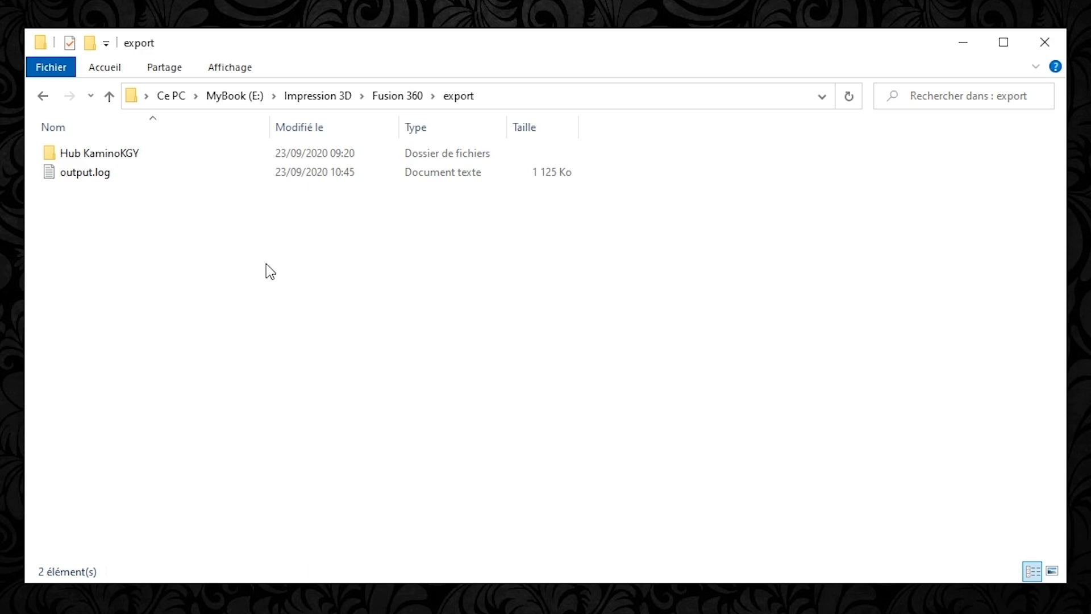
Navigate through the hub and Project Jonctions P folders into Jonctions P
double_click(170, 159)
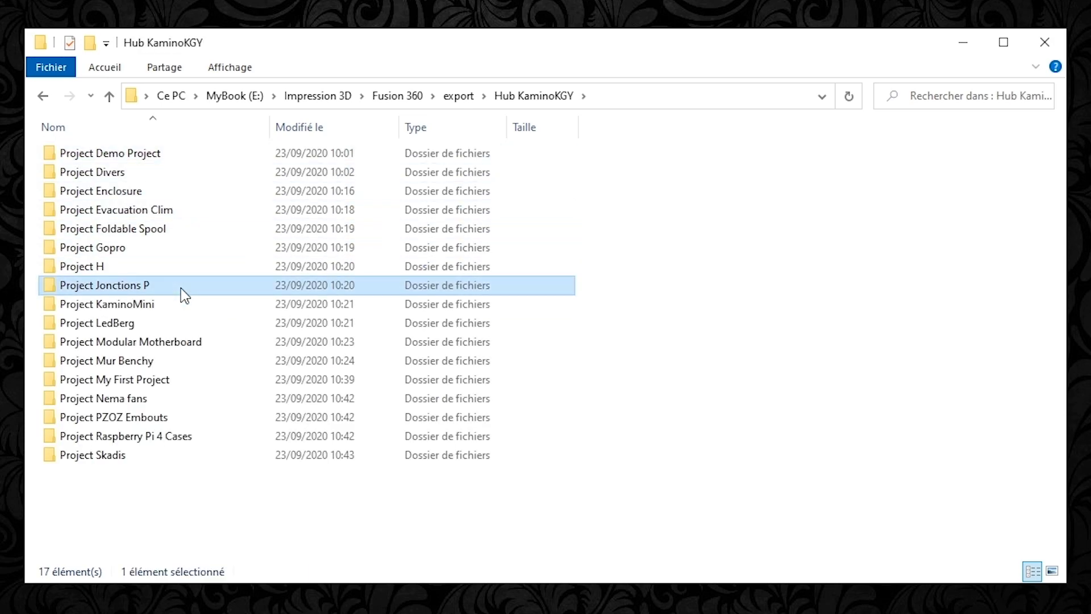
double_click(180, 288)
click(192, 153)
double_click(192, 152)
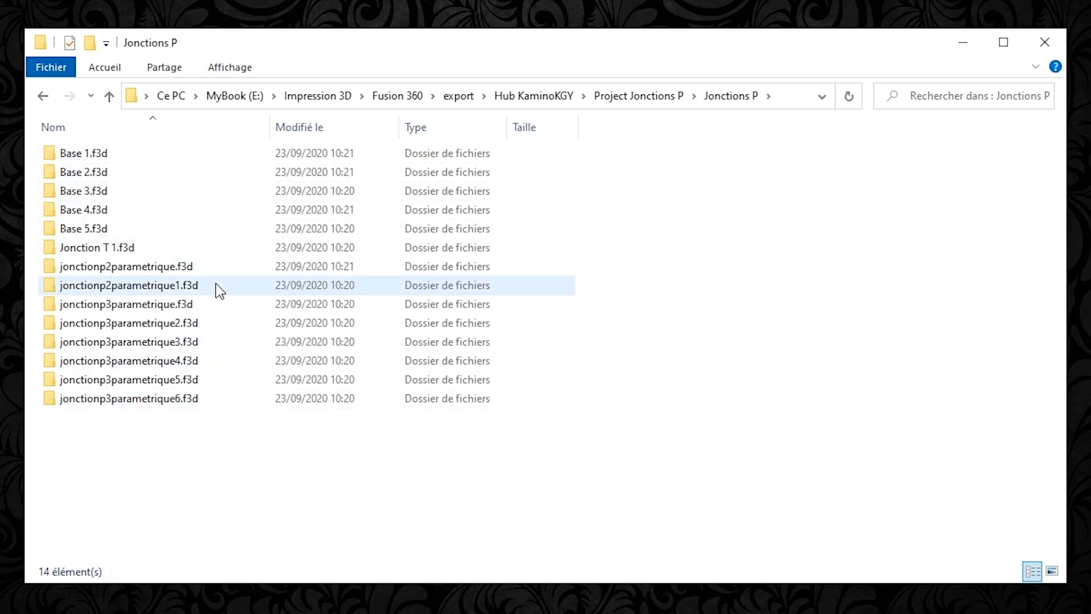
Check Base 1.f3d's exported STP, STL and IGS files and its five v3 DXF sketches
click(201, 155)
double_click(202, 160)
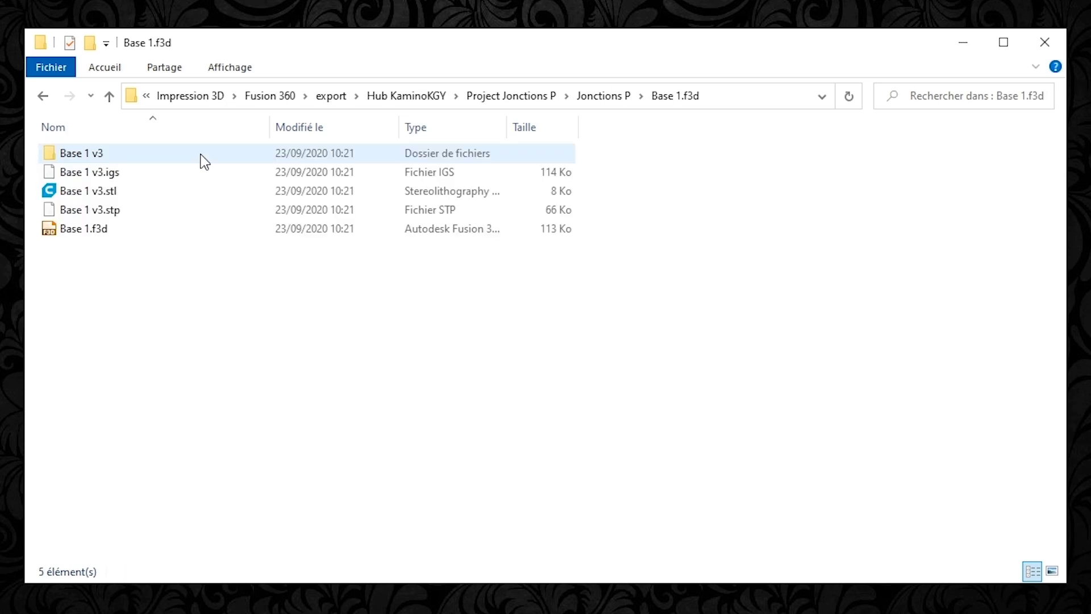
click(227, 237)
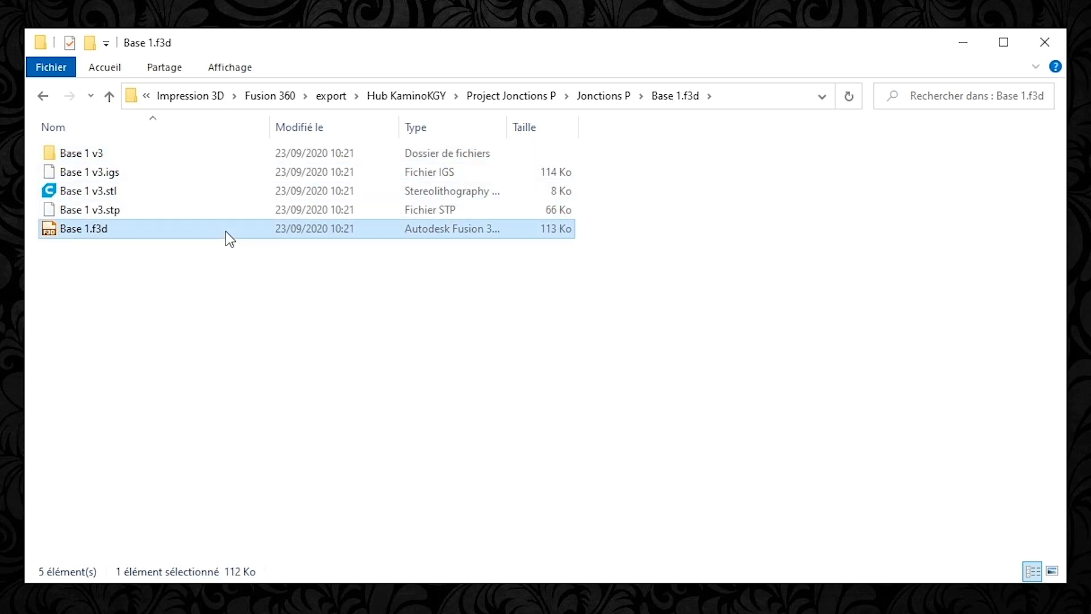
click(220, 205)
click(215, 191)
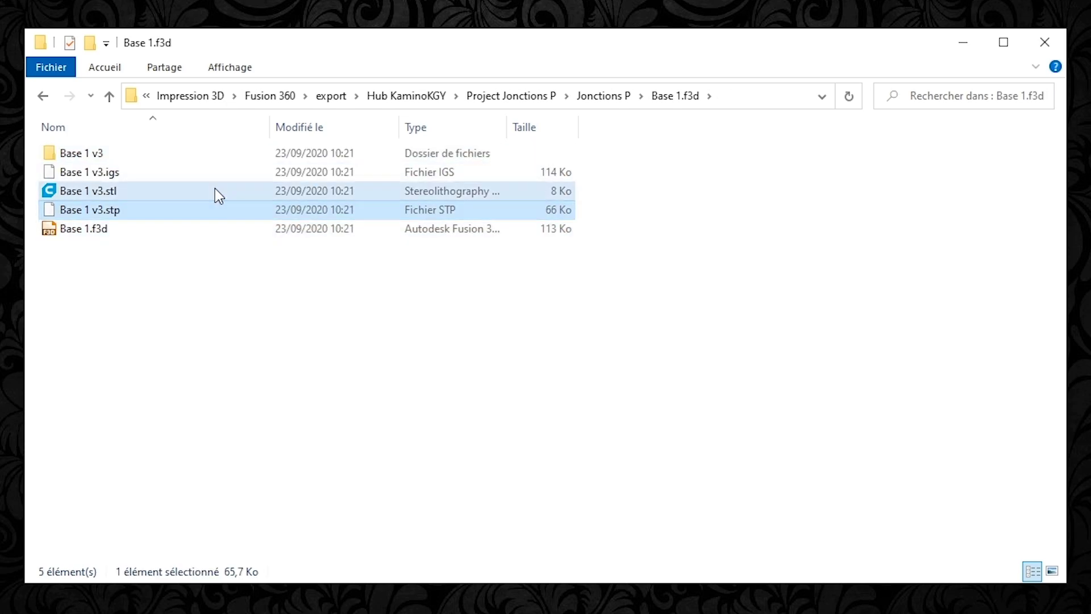
click(202, 168)
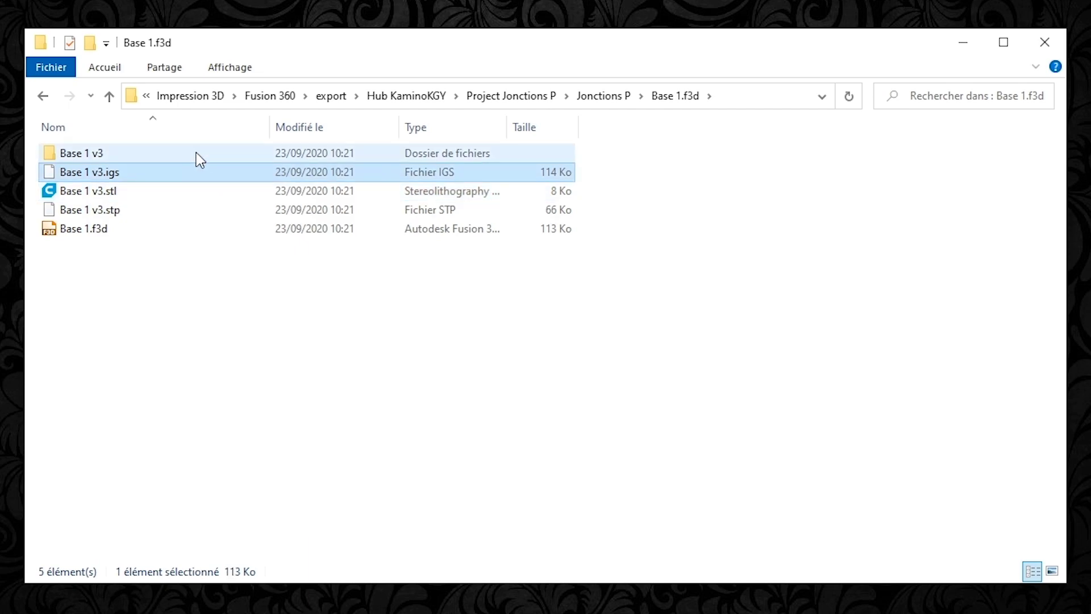
double_click(197, 157)
drag(608, 189, 507, 296)
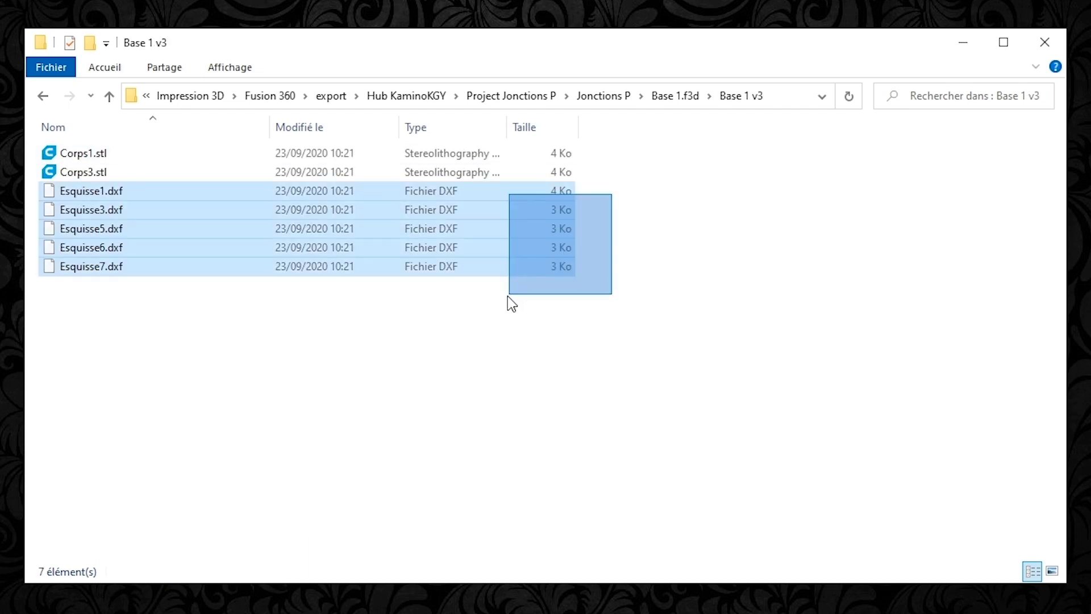
click(619, 336)
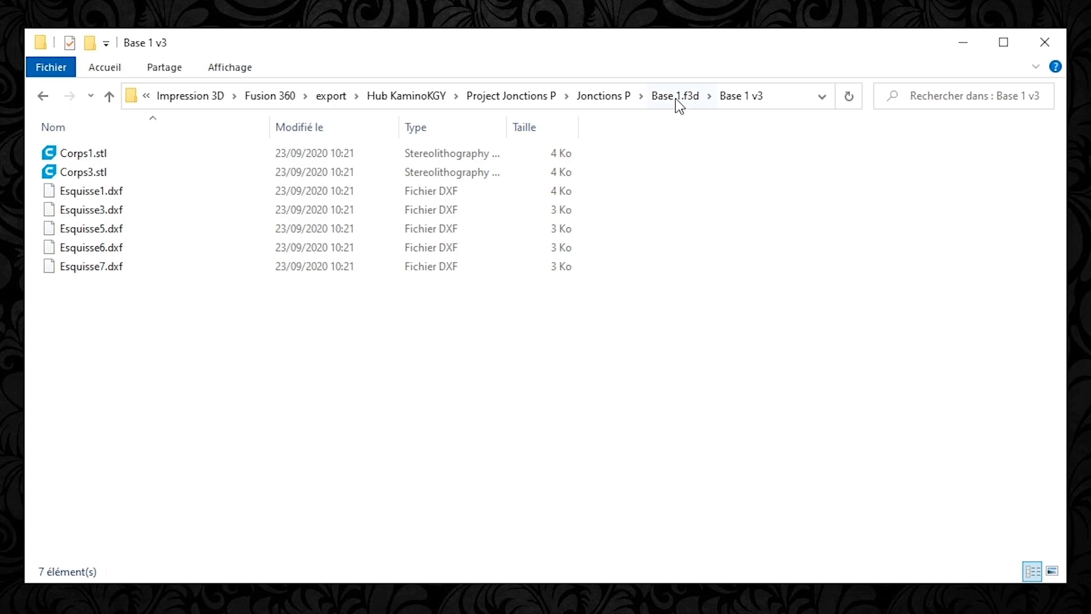
Check the jonctionp2parametrique.f3d v3 export, then return to the Jonctions P folder
click(611, 95)
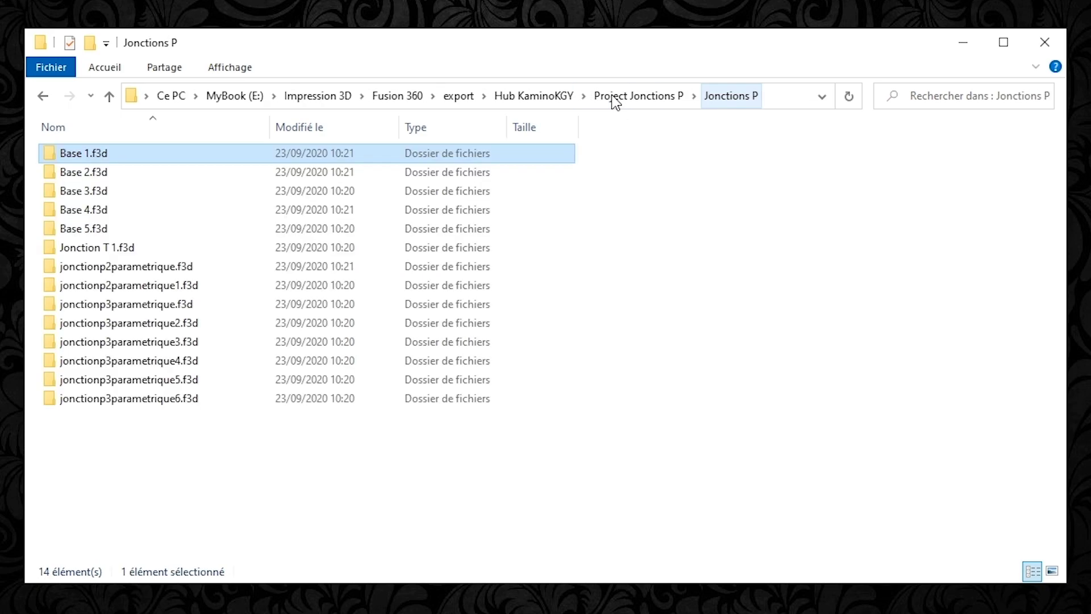
double_click(470, 266)
double_click(423, 158)
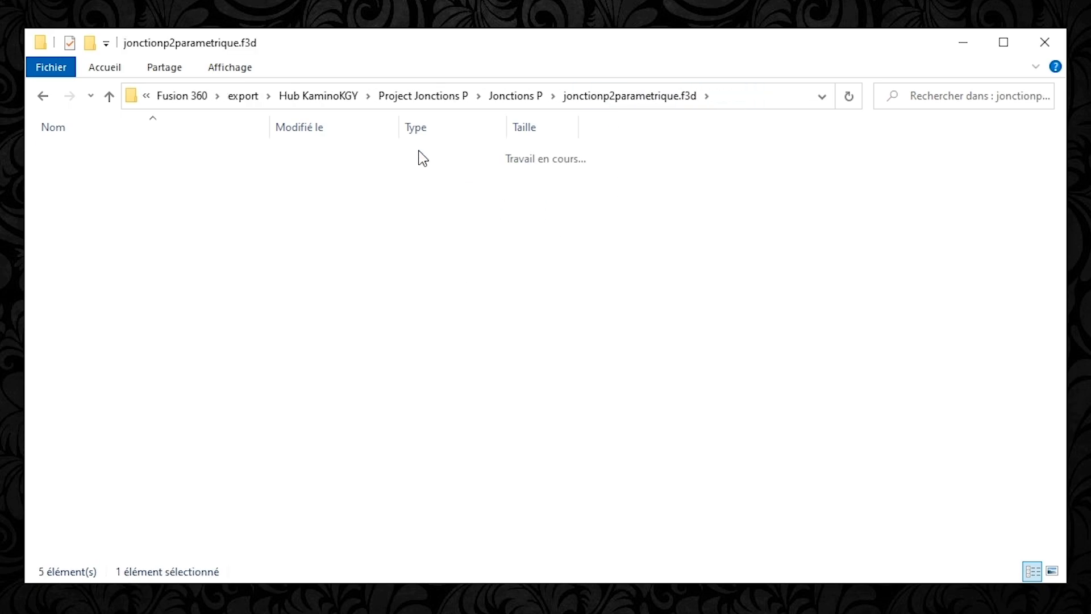
click(539, 97)
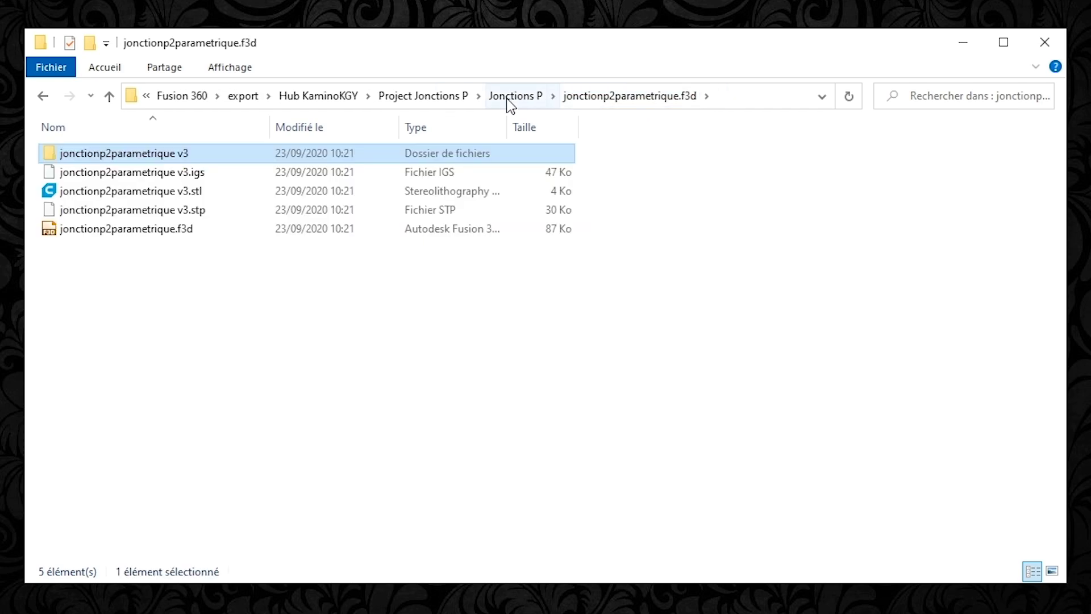
click(514, 100)
click(728, 298)
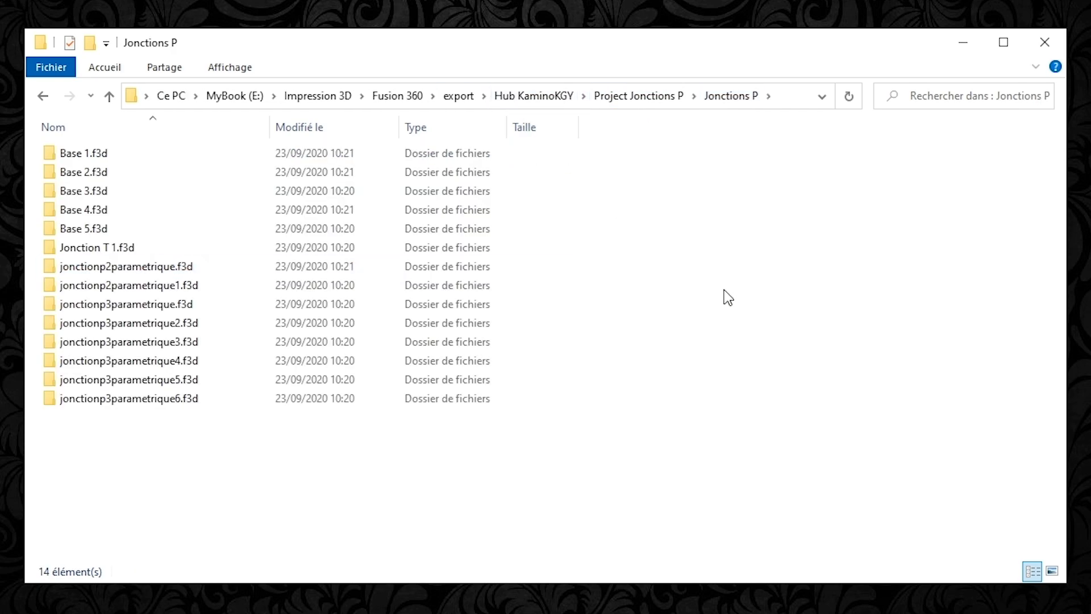